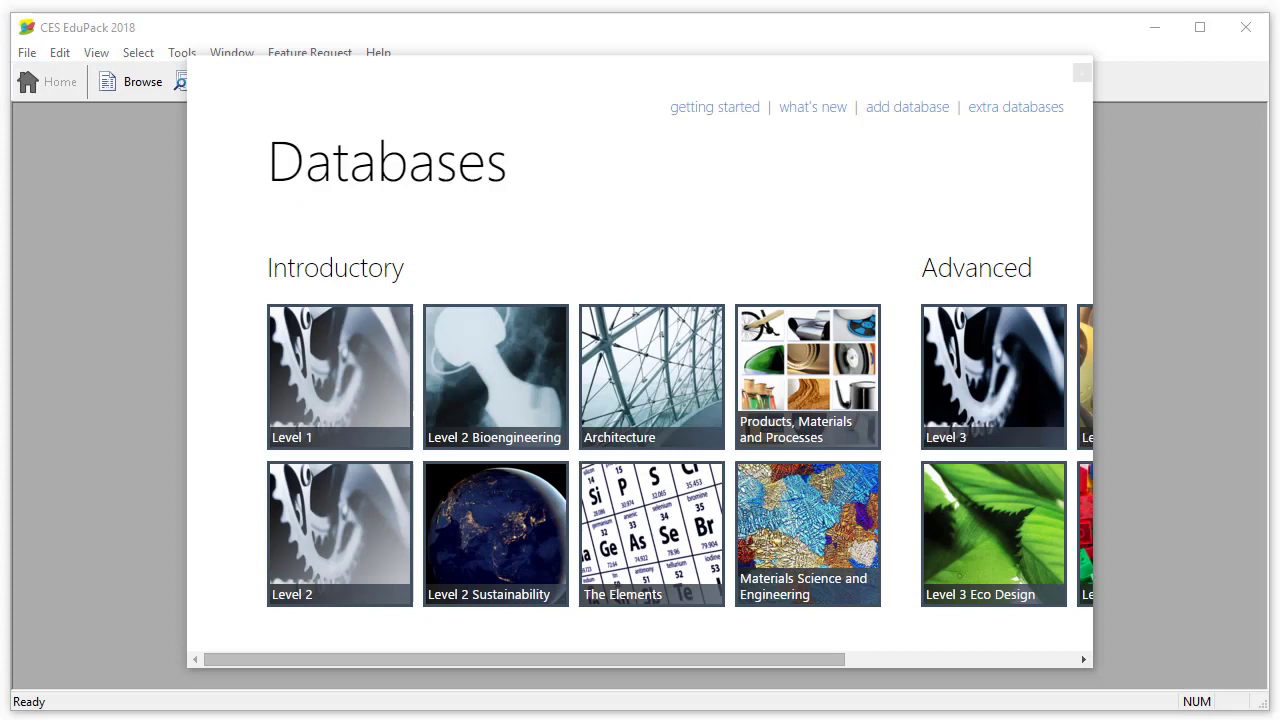
Browse the Level 2 MaterialUniverse down to Metals and alloys > Non-ferrous > Magnesium and alloys
left_click(332, 535)
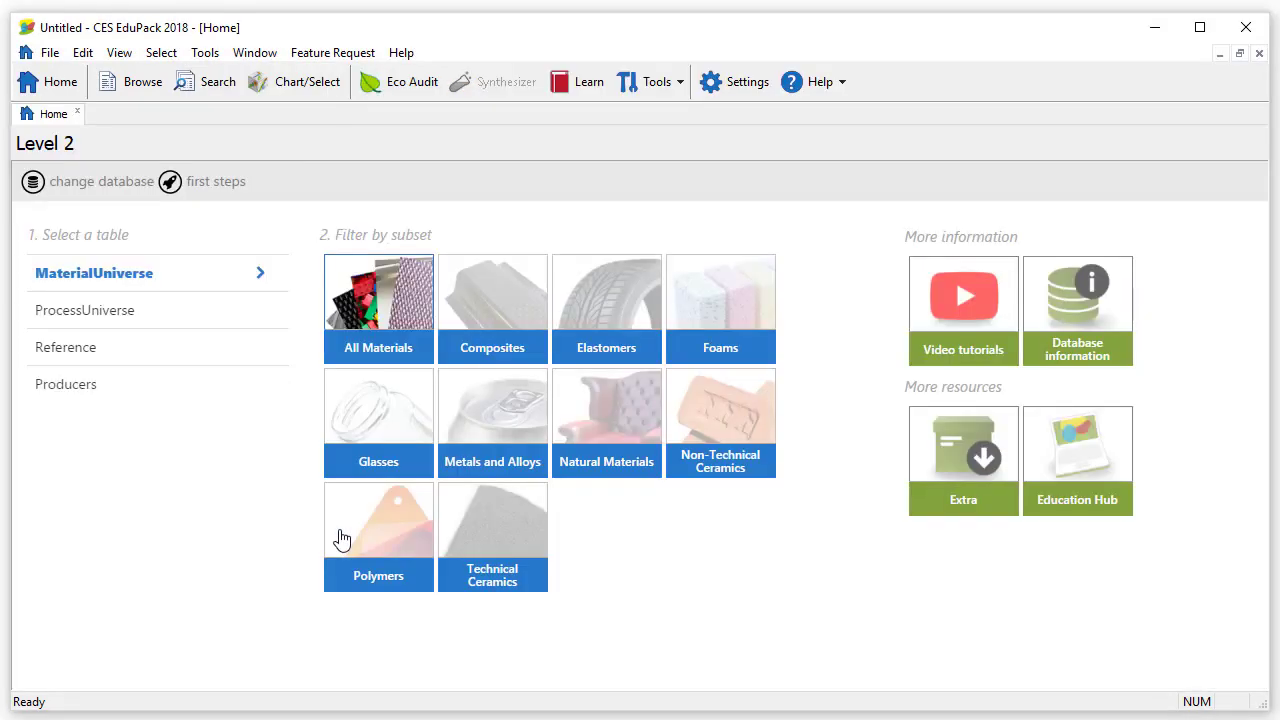
left_click(363, 337)
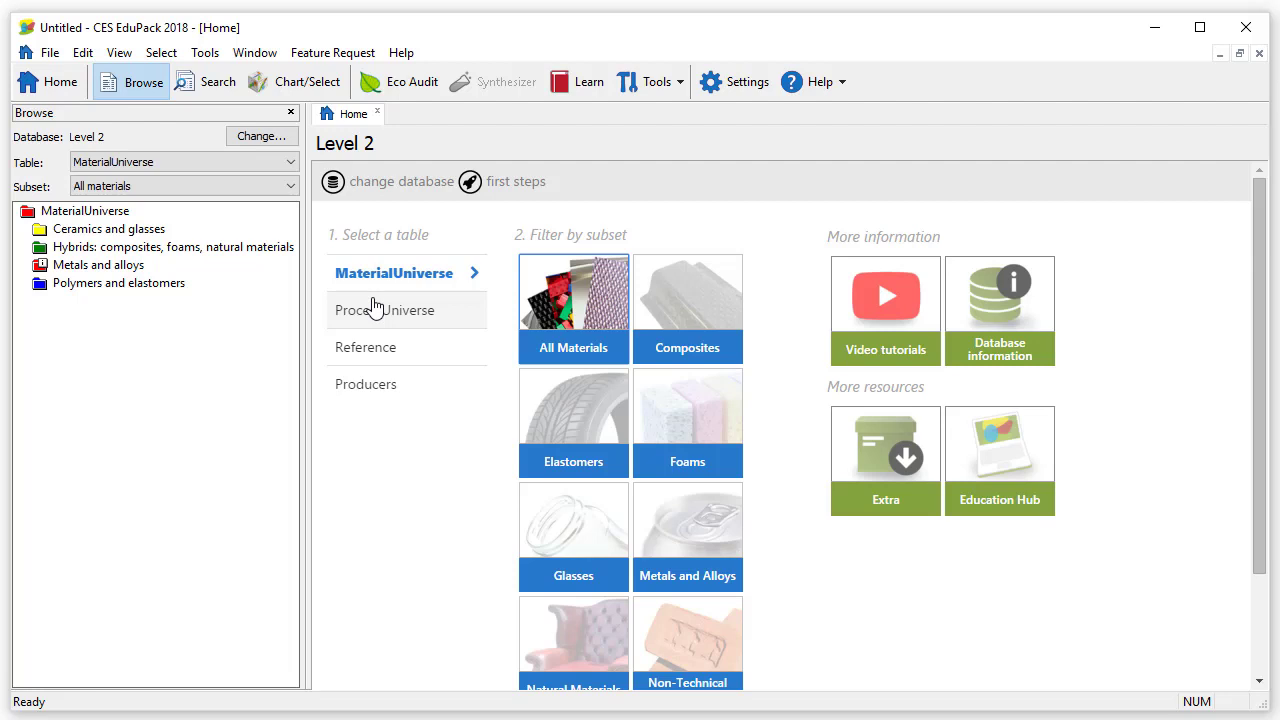
left_click(22, 266)
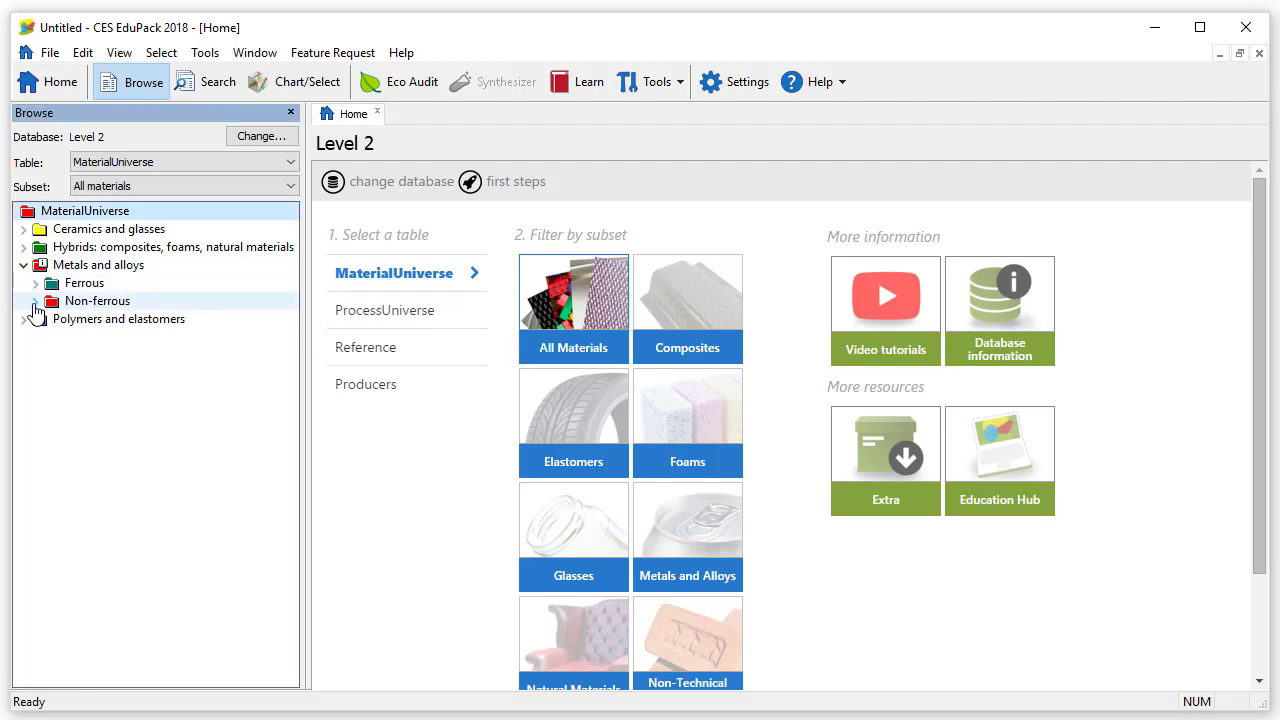
left_click(35, 301)
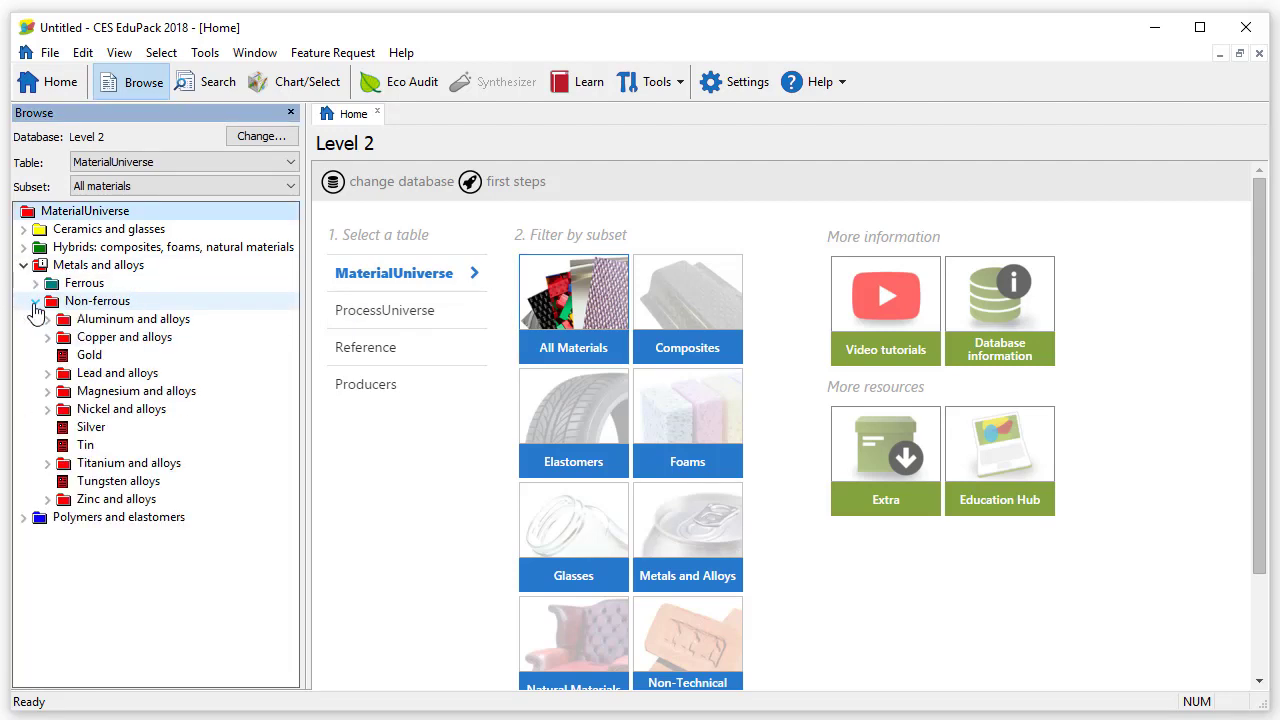
left_click(46, 391)
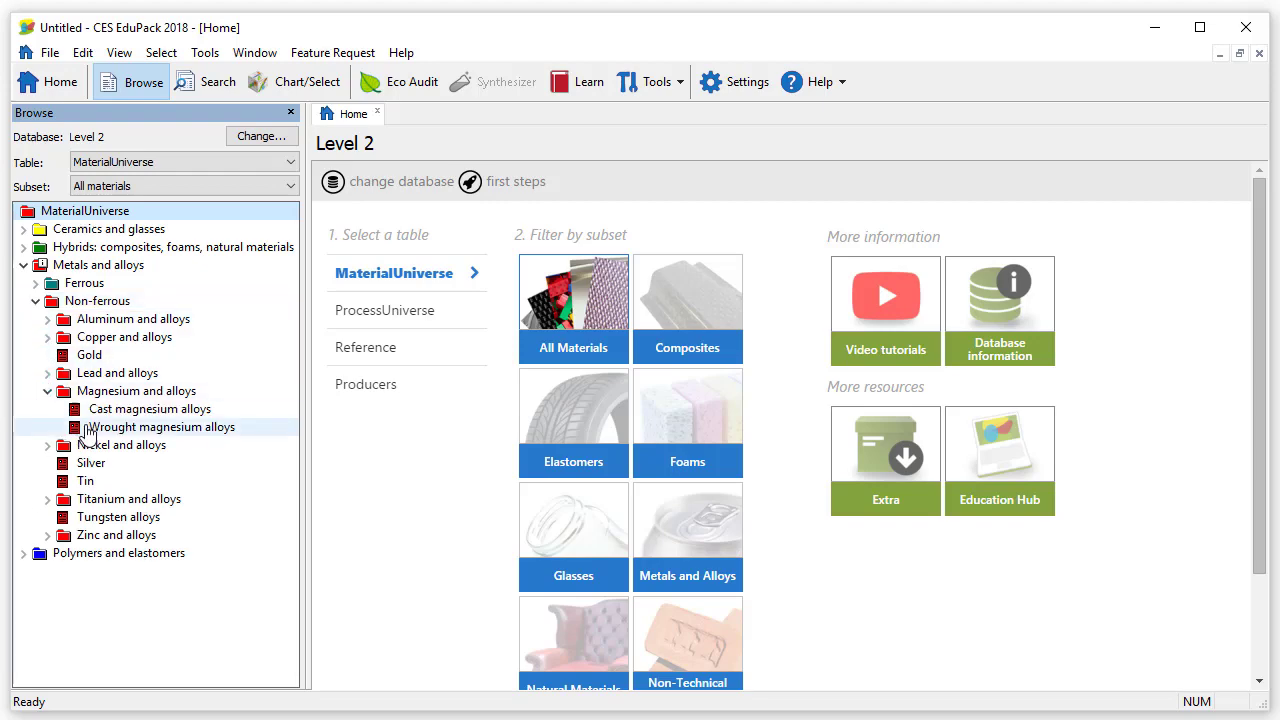
Open the Cast magnesium alloys datasheet and scroll down to its Links section
double_click(150, 411)
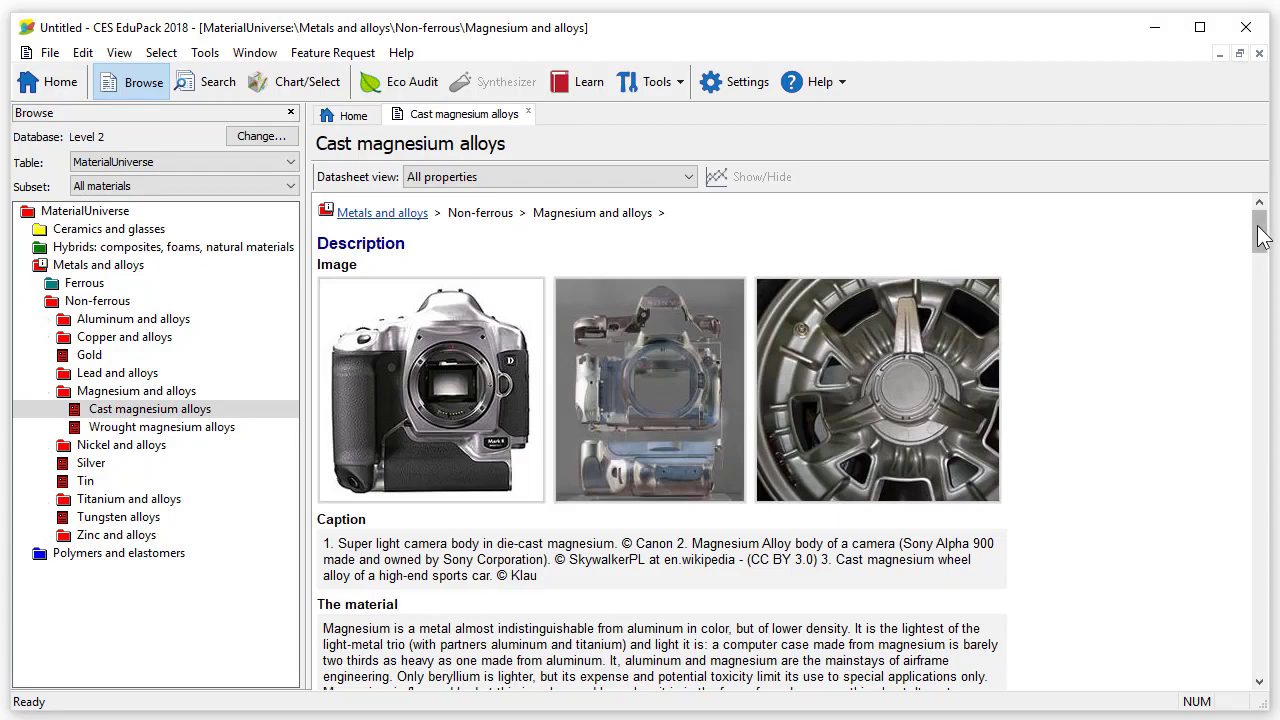
left_click_drag(1258, 232, 1262, 634)
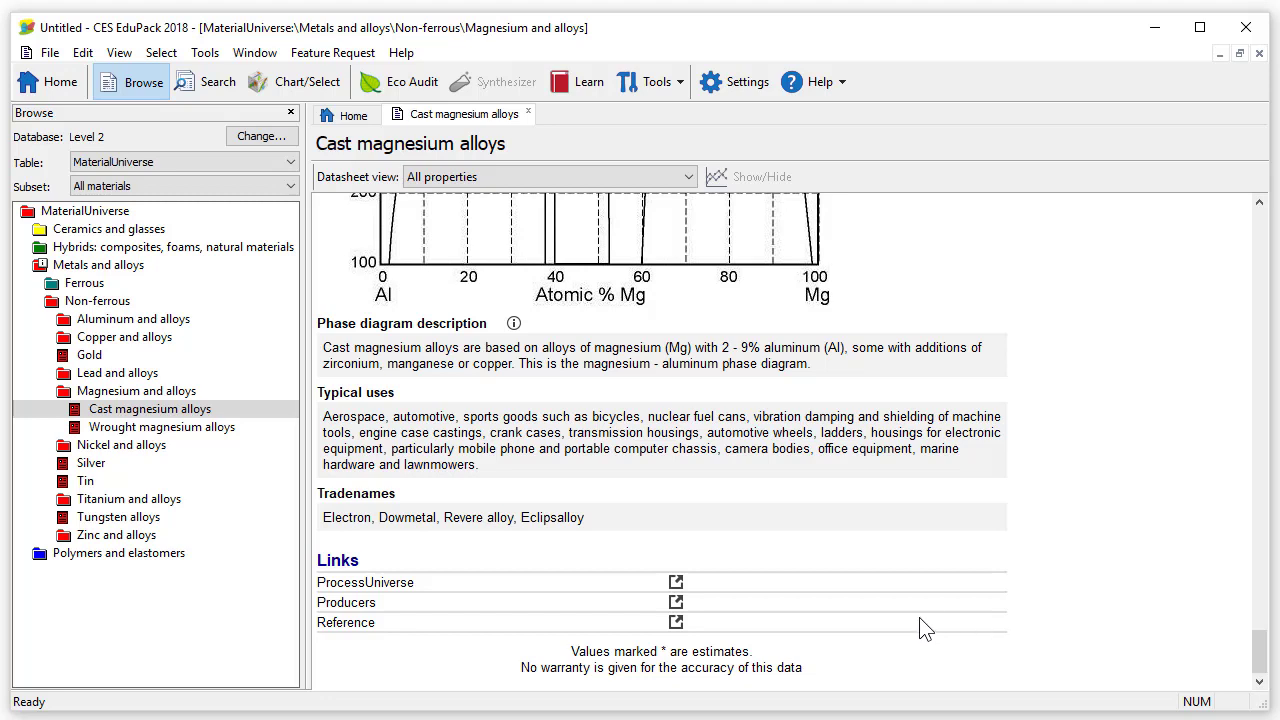
Show the 54 ProcessUniverse processes linked to Cast magnesium alloys as a flat list
left_click(676, 583)
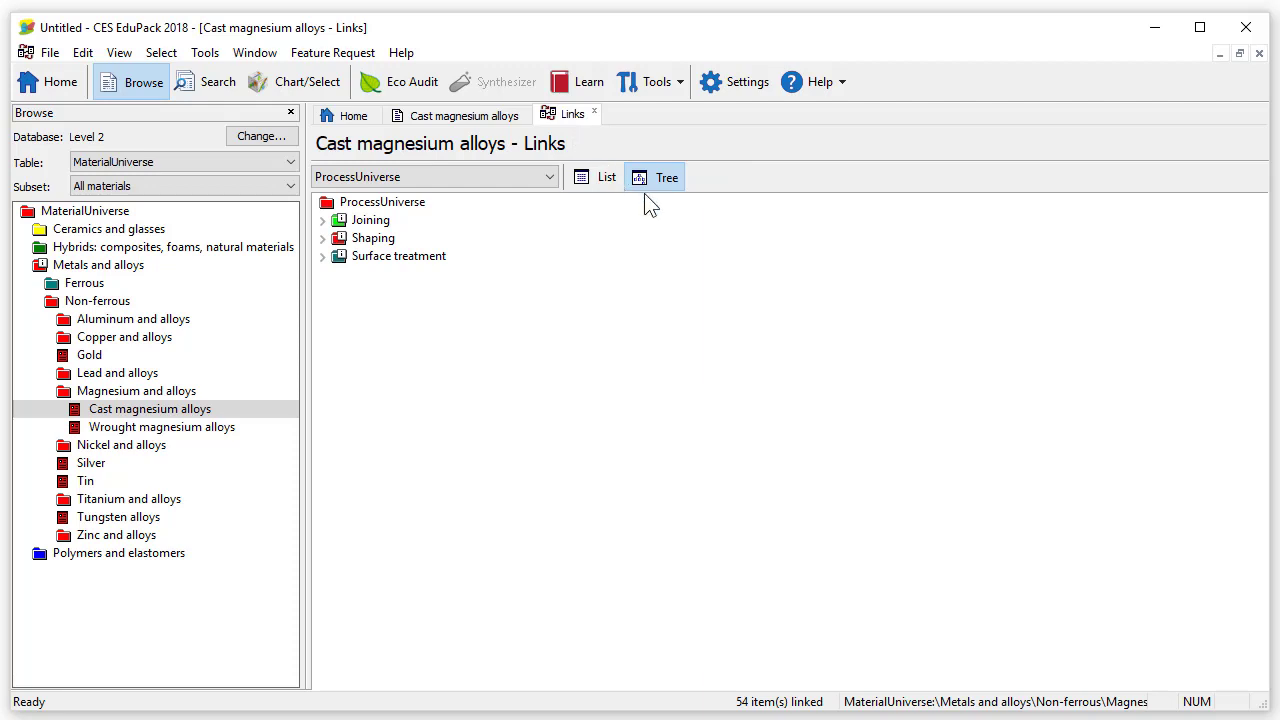
left_click(583, 188)
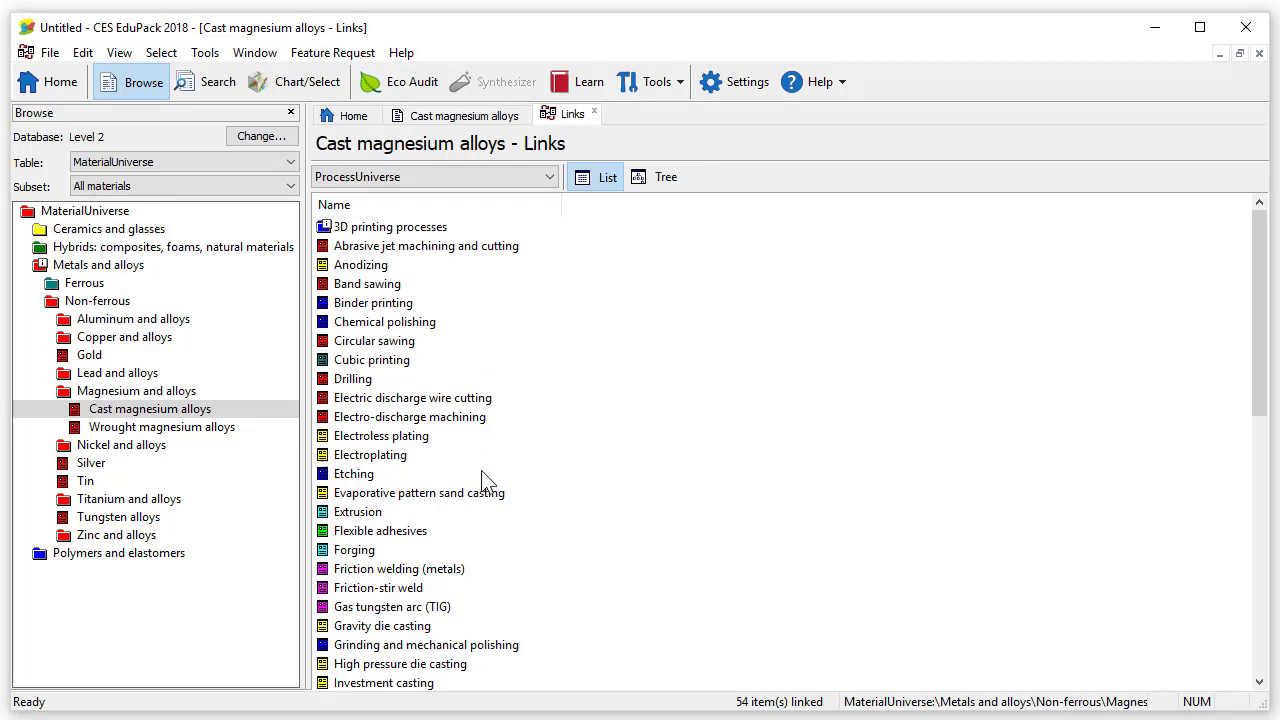
Open the Gas tungsten arc (TIG) datasheet from the linked process list
double_click(434, 610)
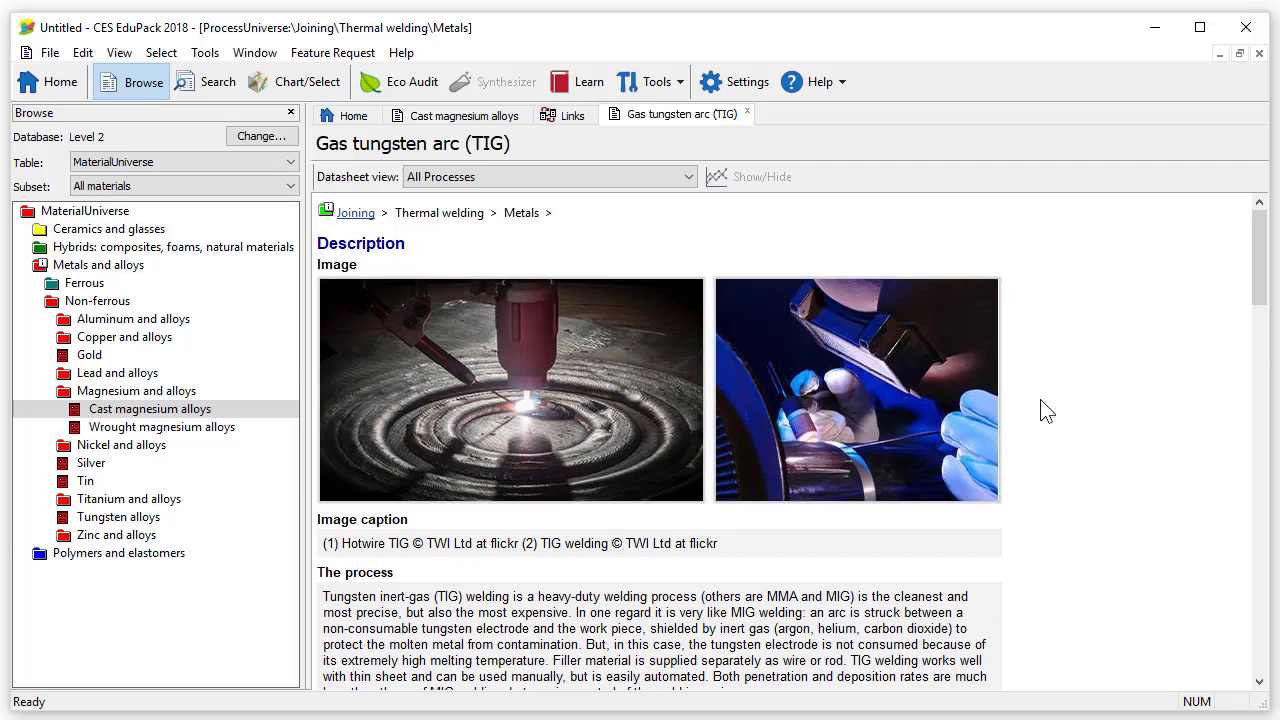
Switch the browse table to ProcessUniverse and expand Joining, Shaping and Surface treatment
left_click(185, 158)
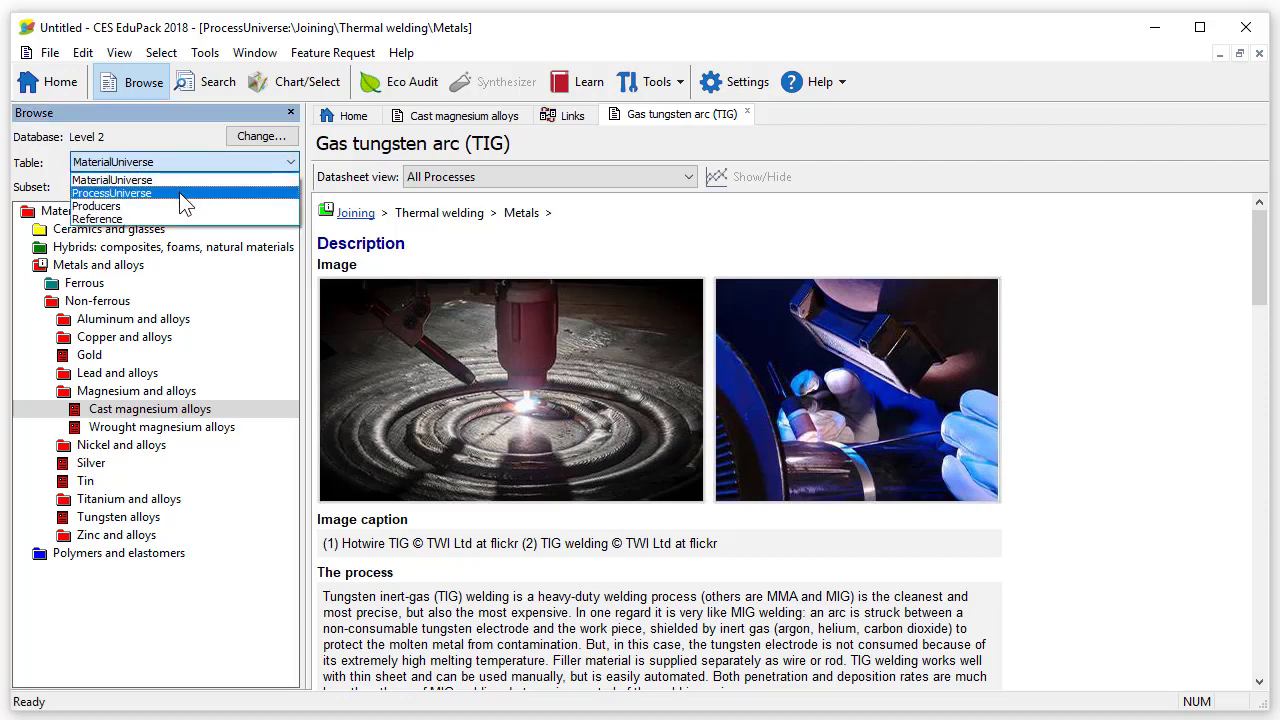
left_click(185, 193)
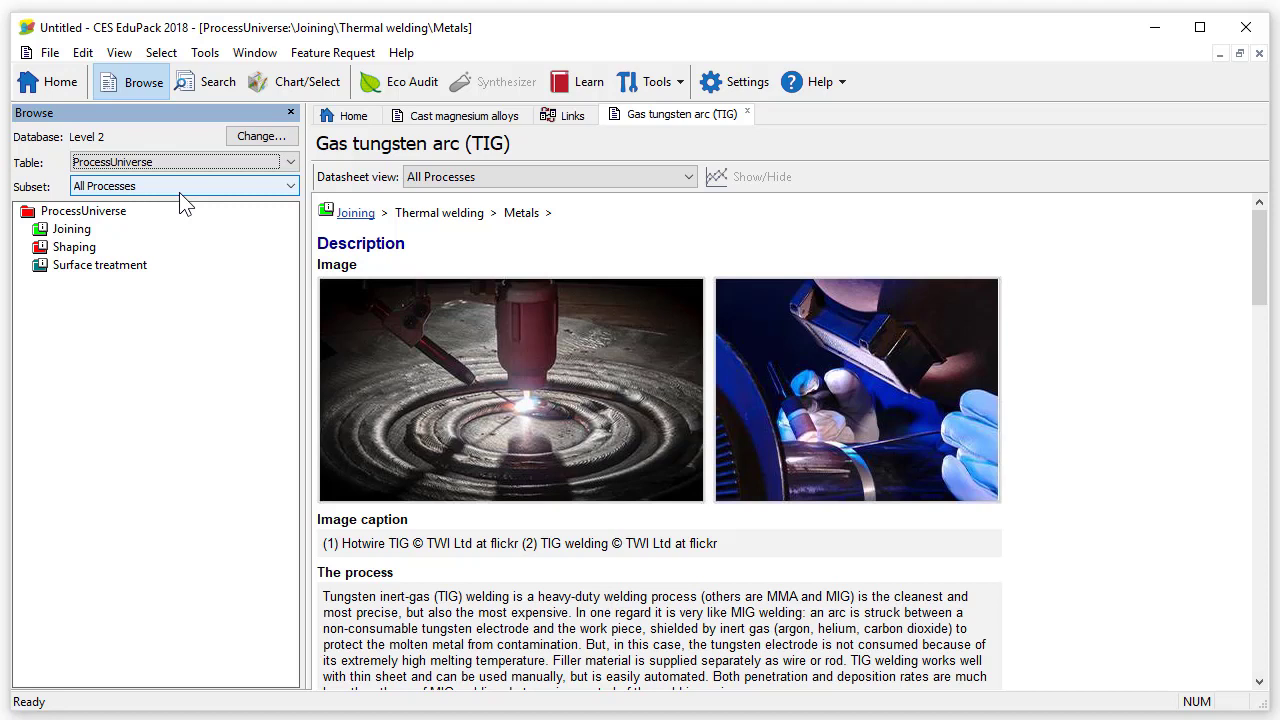
mouse_move(70, 229)
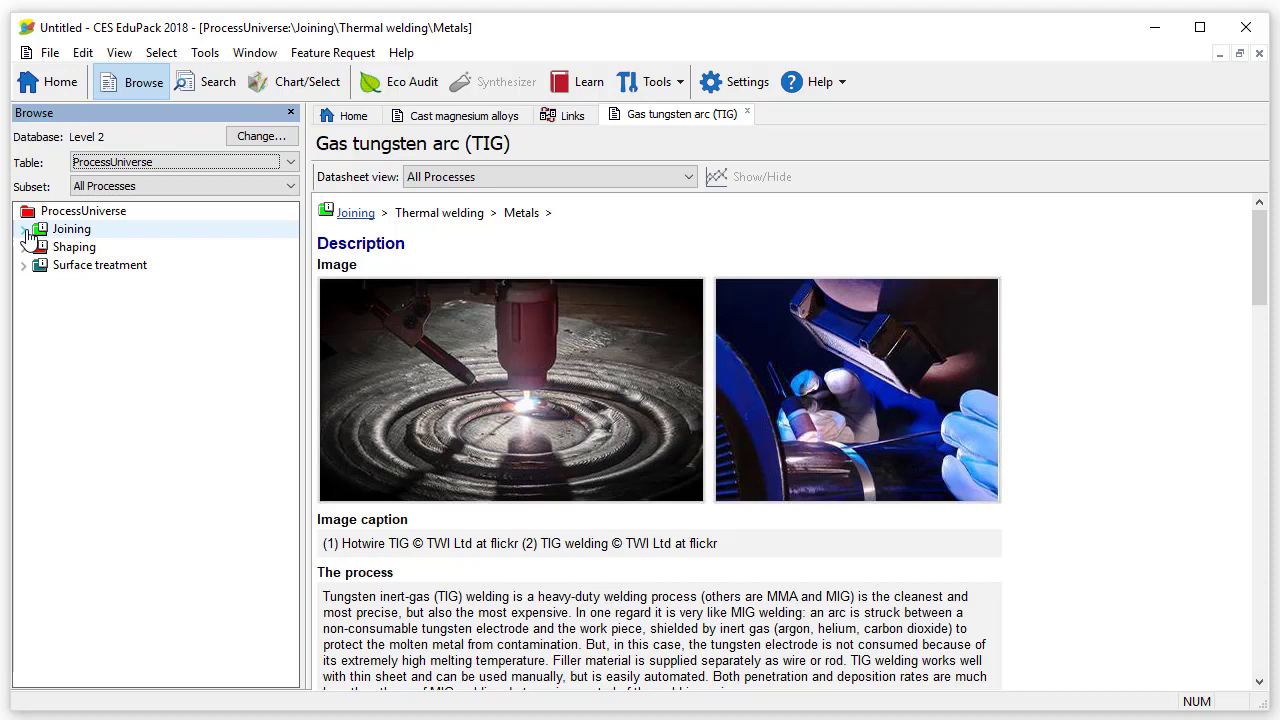
left_click(23, 229)
left_click(23, 319)
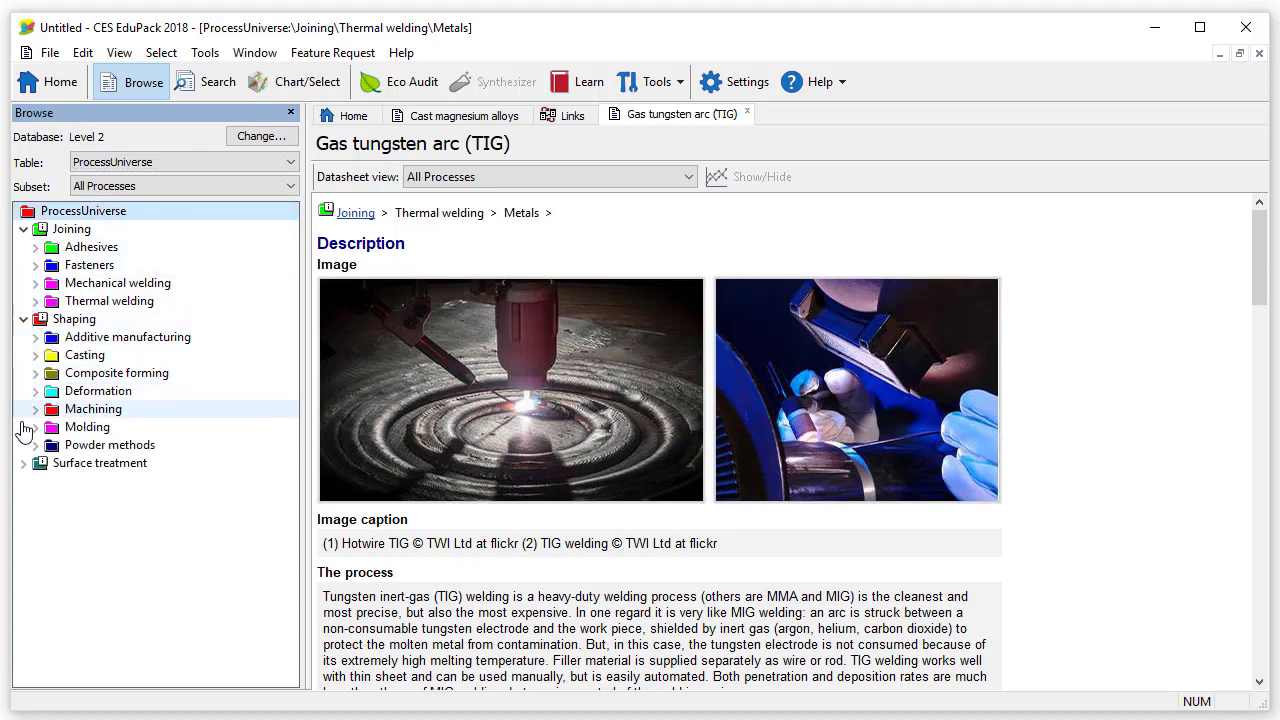
left_click(23, 464)
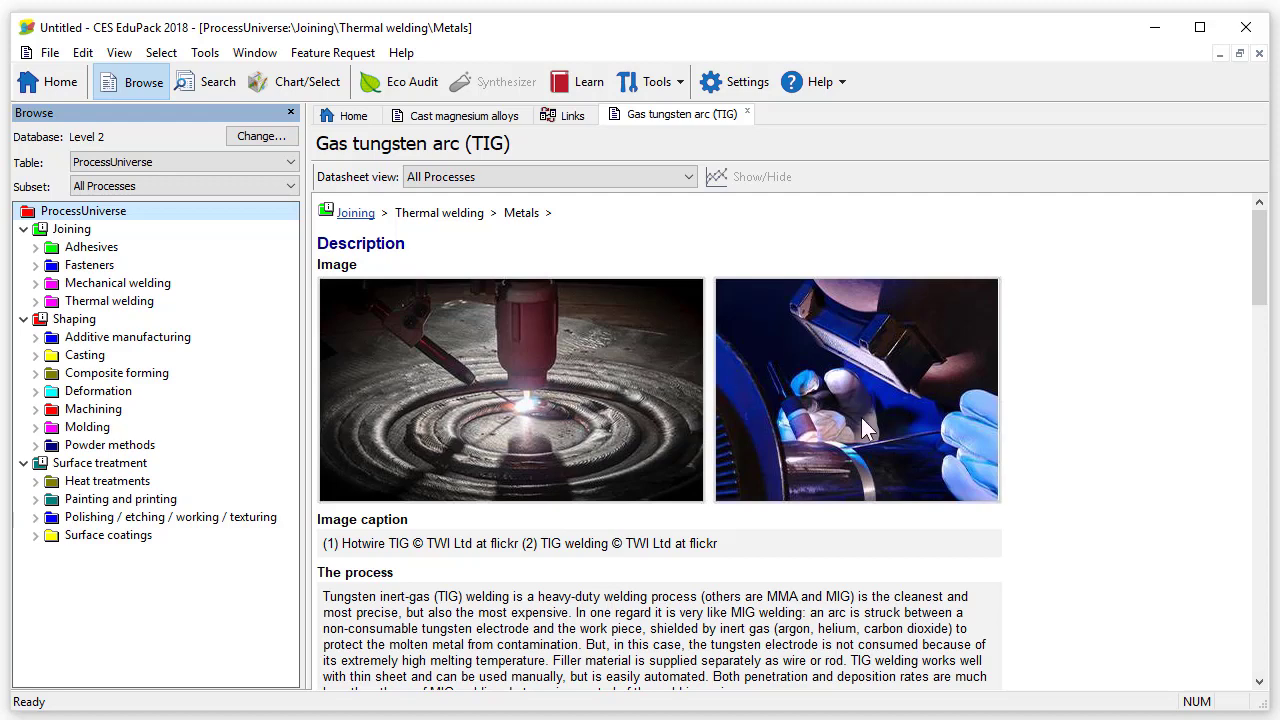
Scroll the TIG datasheet through uses, economics and environment to the MaterialUniverse and Reference links
left_click_drag(1258, 280, 1258, 348)
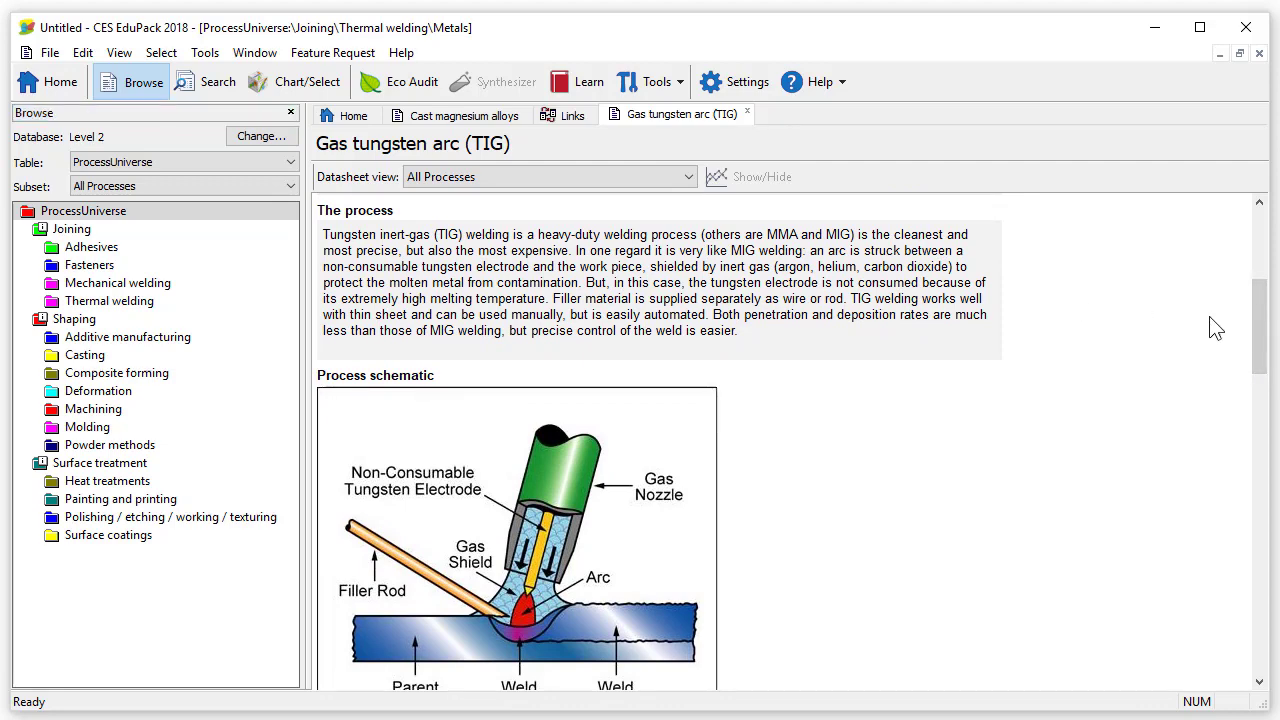
left_click_drag(1262, 340, 1260, 374)
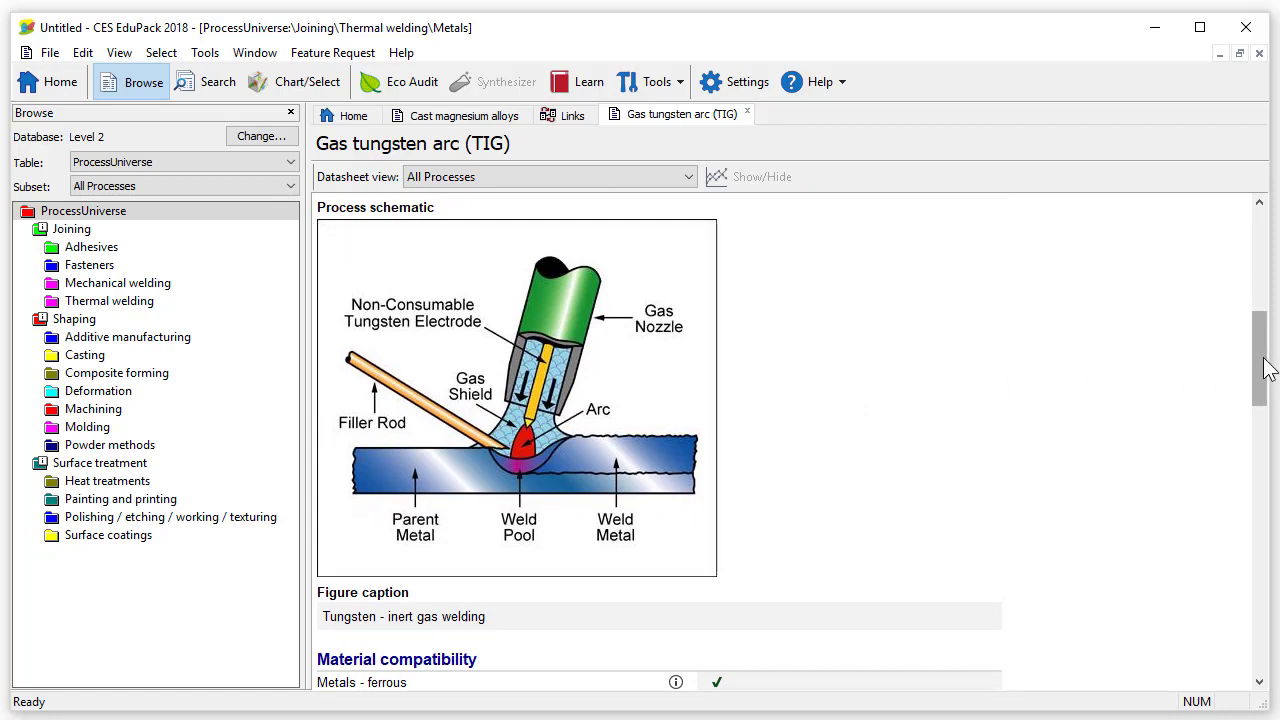
left_click_drag(1260, 364, 1268, 452)
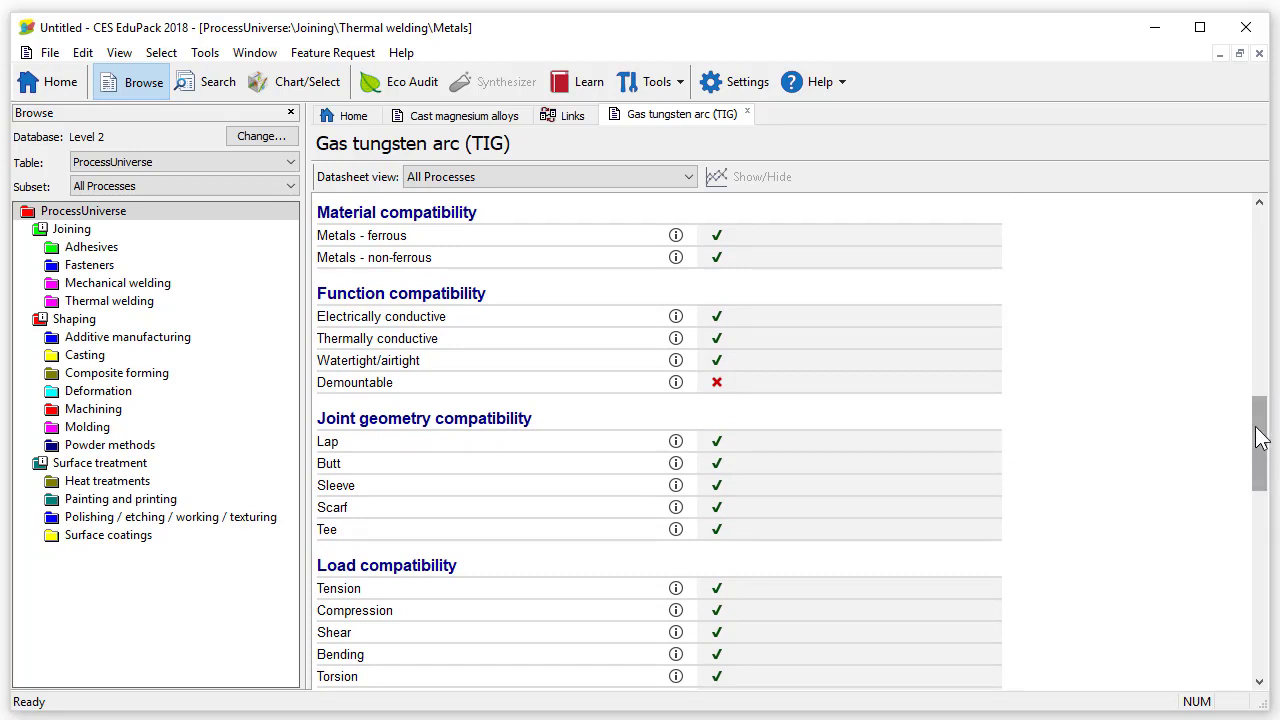
left_click_drag(1260, 438, 1256, 540)
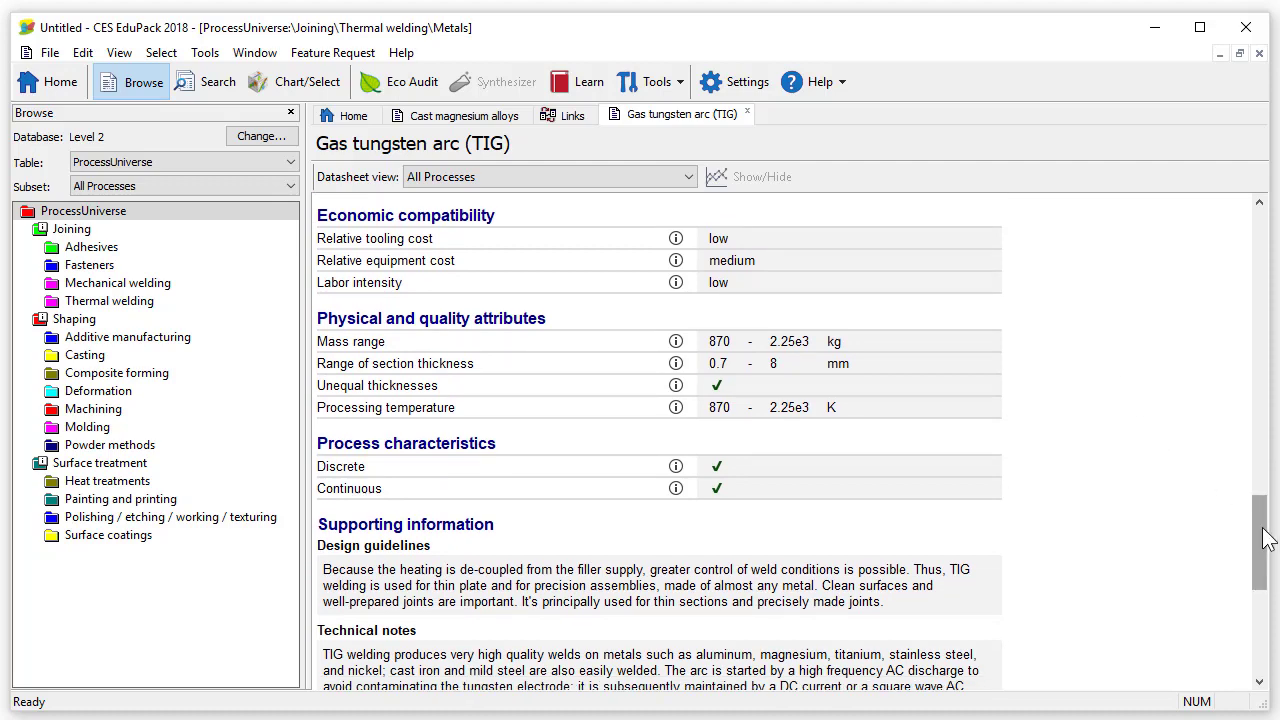
left_click_drag(1265, 538, 1265, 640)
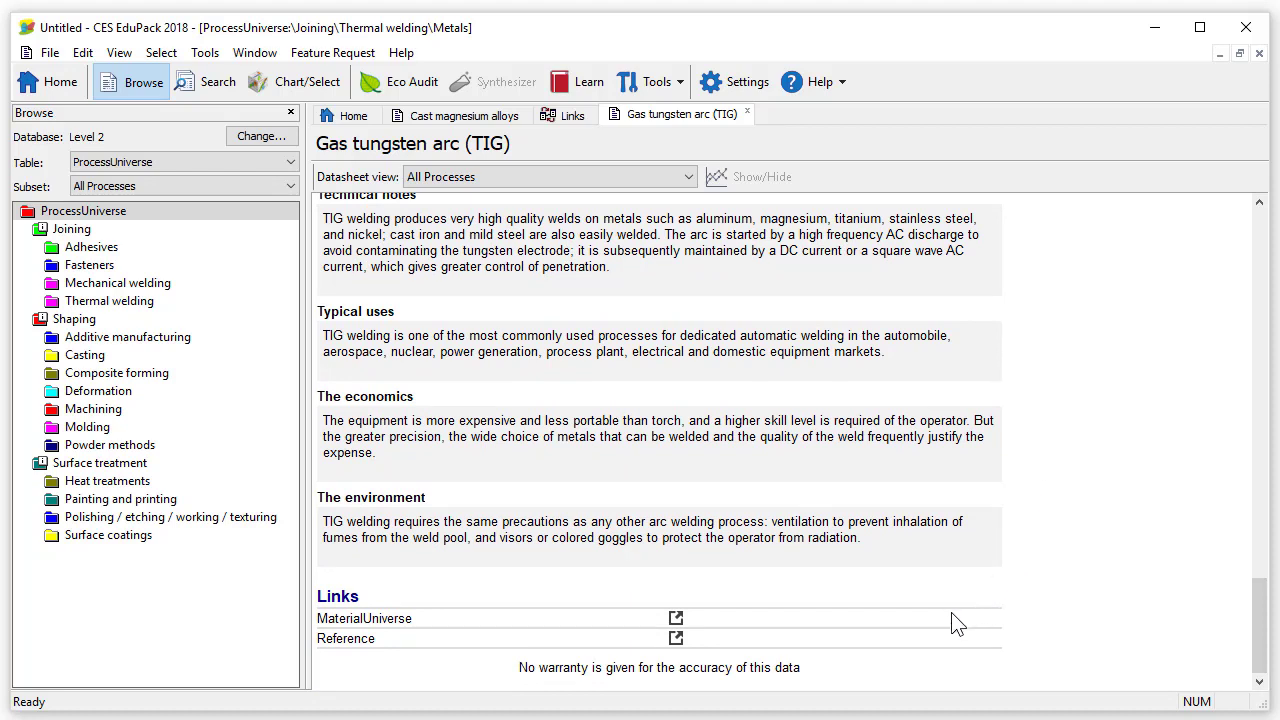
From TIG's 22 linked materials, expand Non-ferrous > Magnesium and alloys and reopen Cast magnesium alloys
left_click(675, 621)
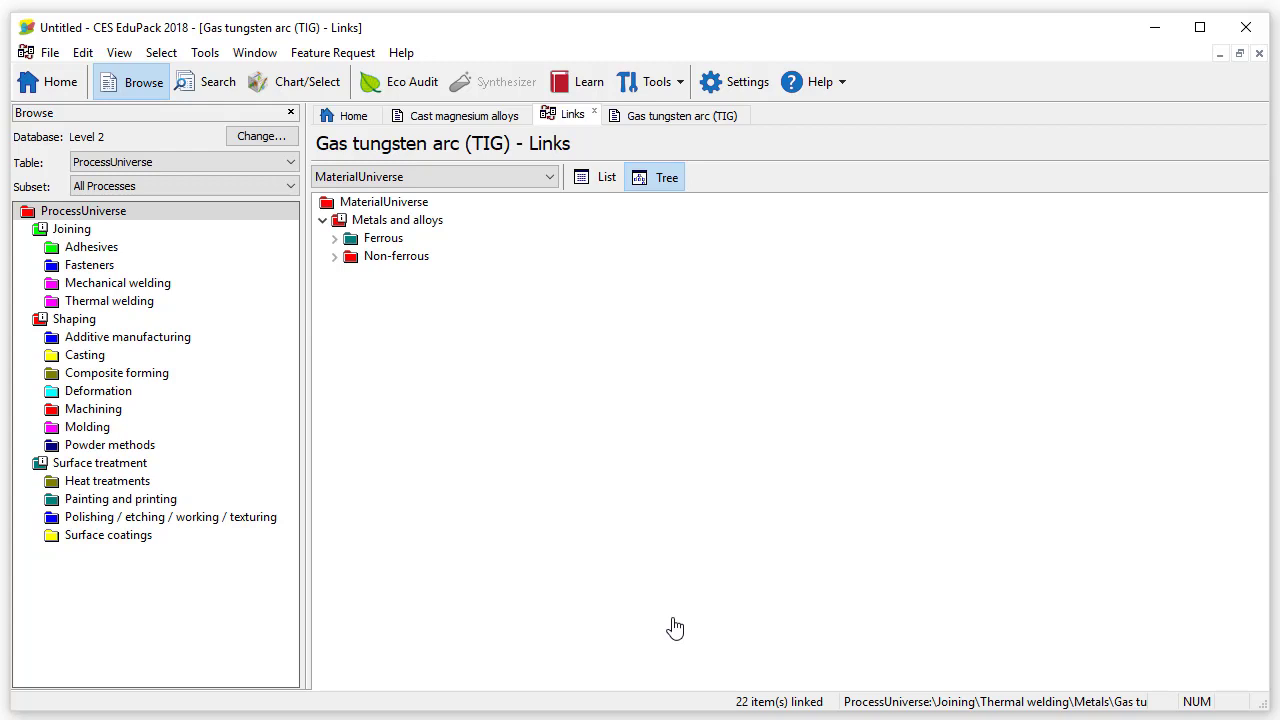
left_click(335, 256)
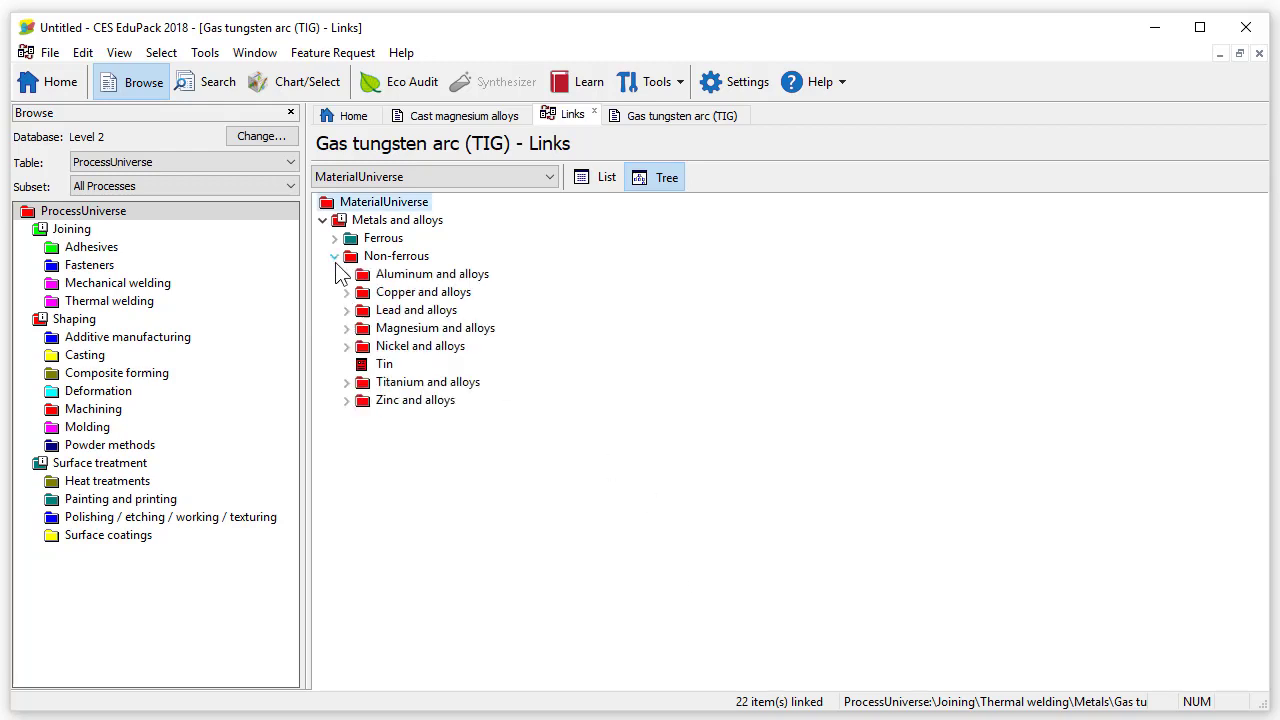
left_click(347, 328)
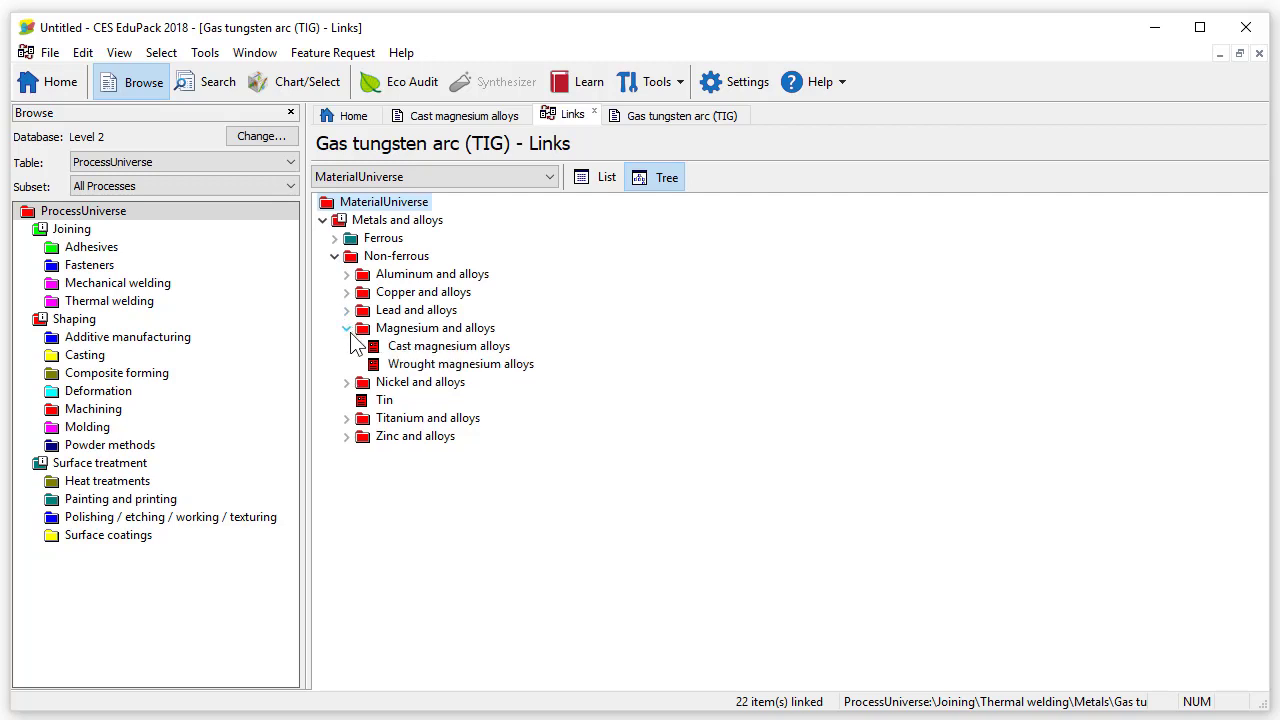
double_click(431, 346)
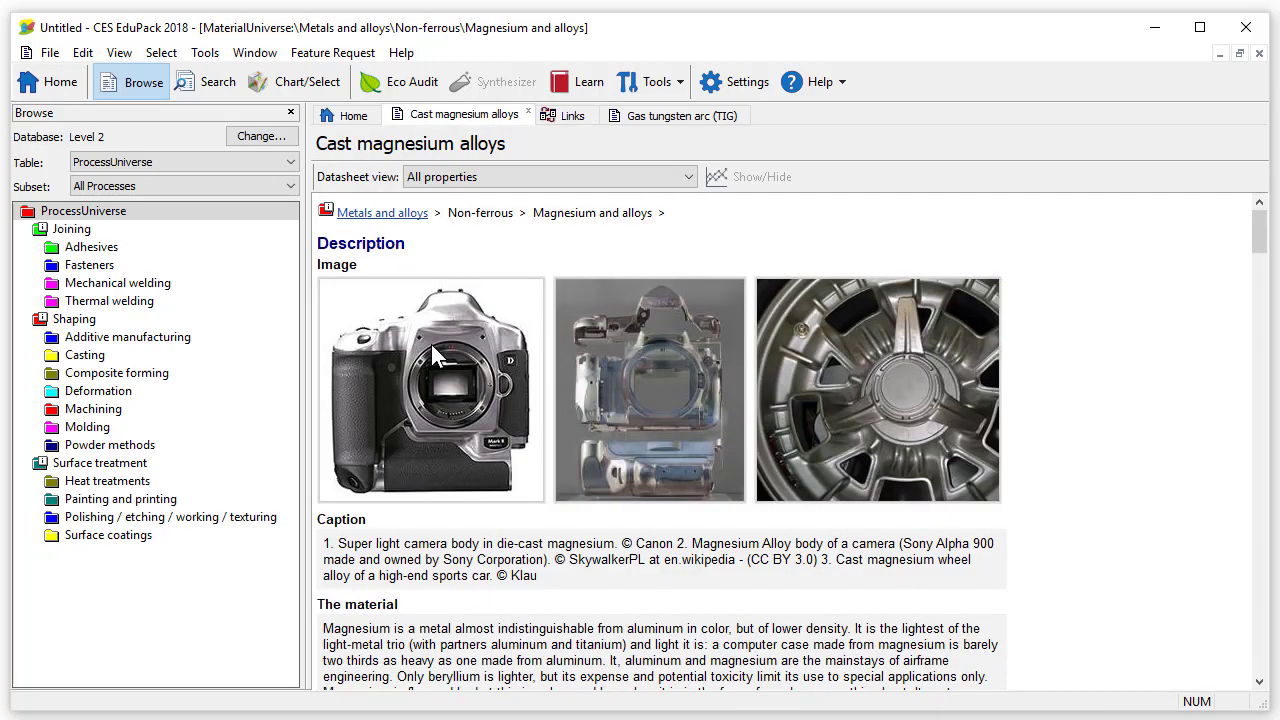